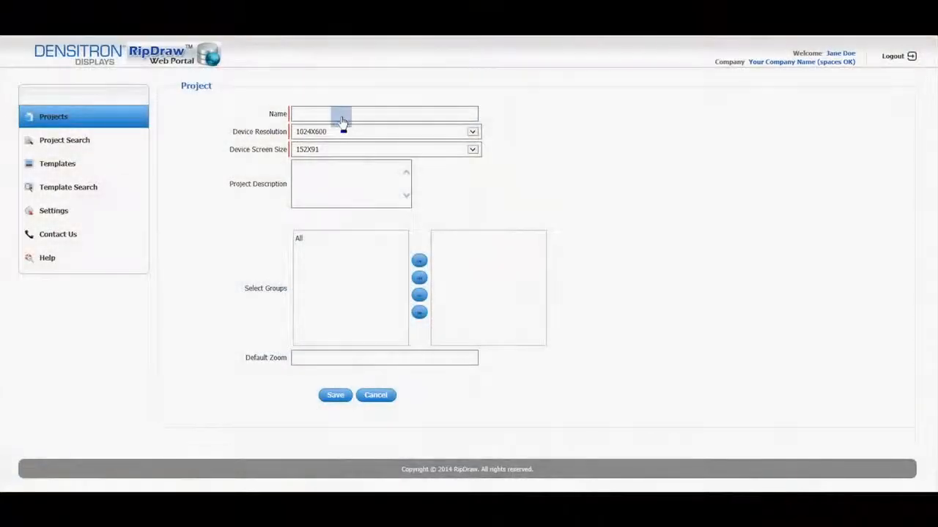
Step: Name the new project "YourFirstSimpleProject - Single Button 0001"
{"action": "type", "text": "YourFir"}
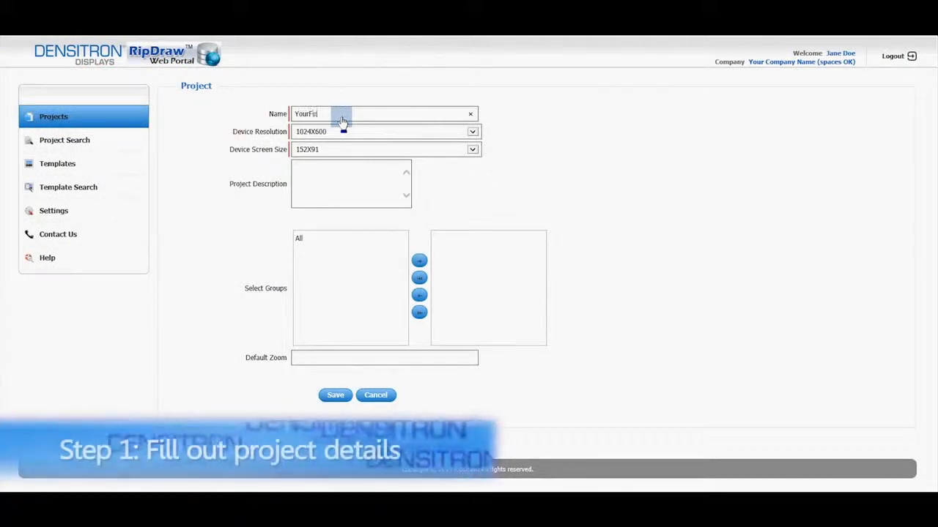
{"action": "type", "text": "stSimpl"}
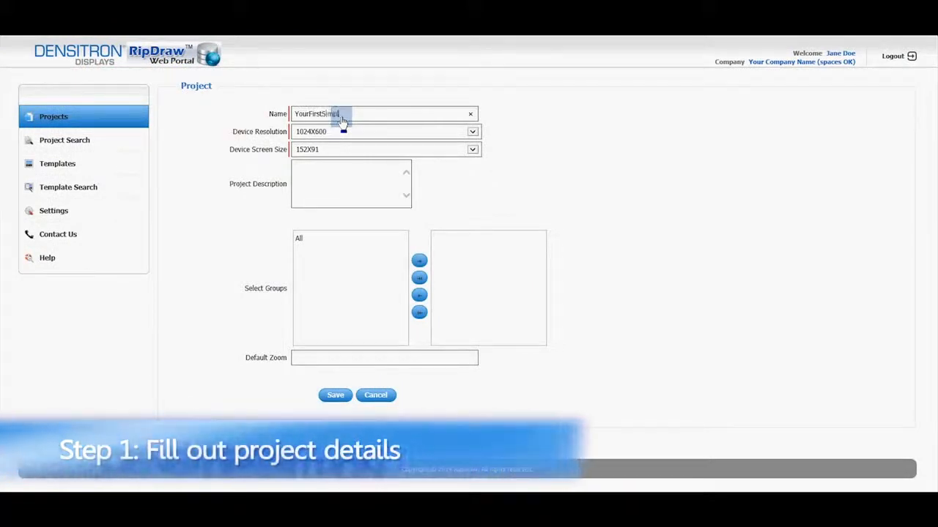
{"action": "type", "text": "eProject -"}
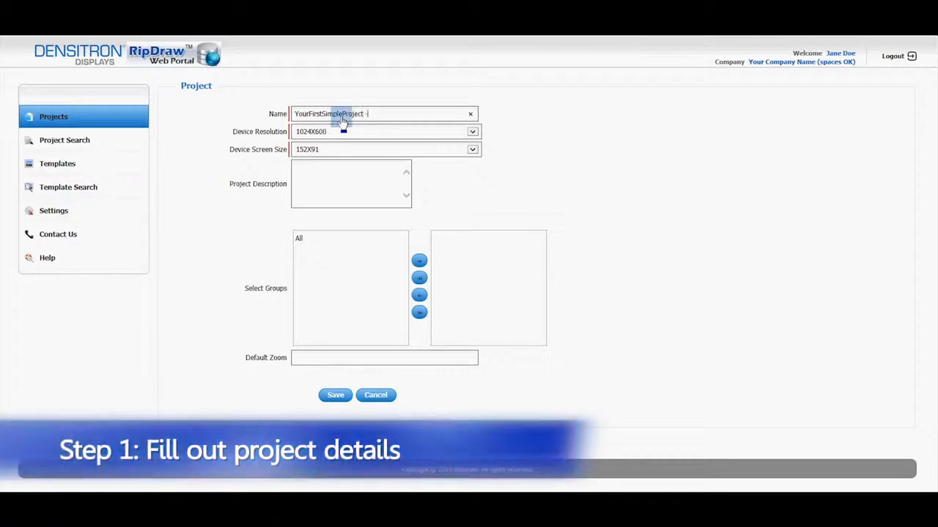
{"action": "type", "text": " Single Button 0001"}
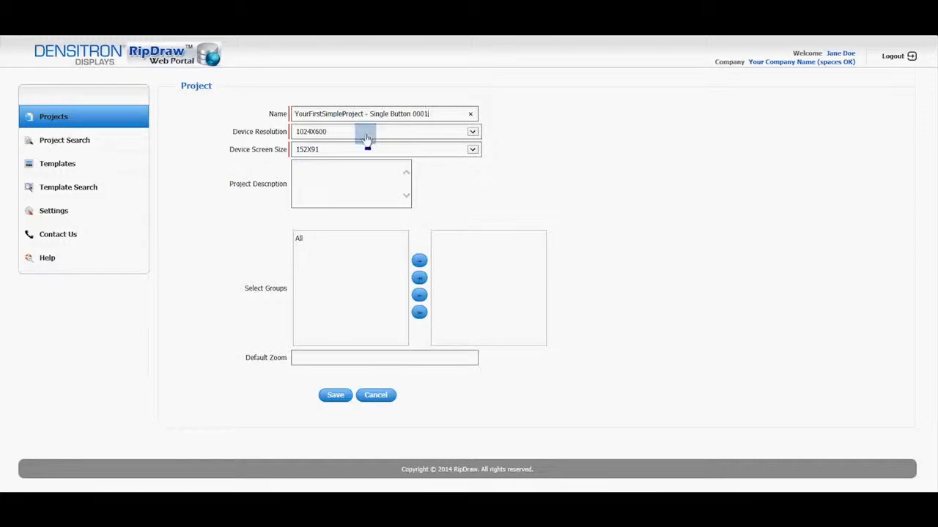
Step: Set the project's device resolution to 1024X600 and its device screen size to 152X91
{"action": "left_click", "coordinate": [364, 132]}
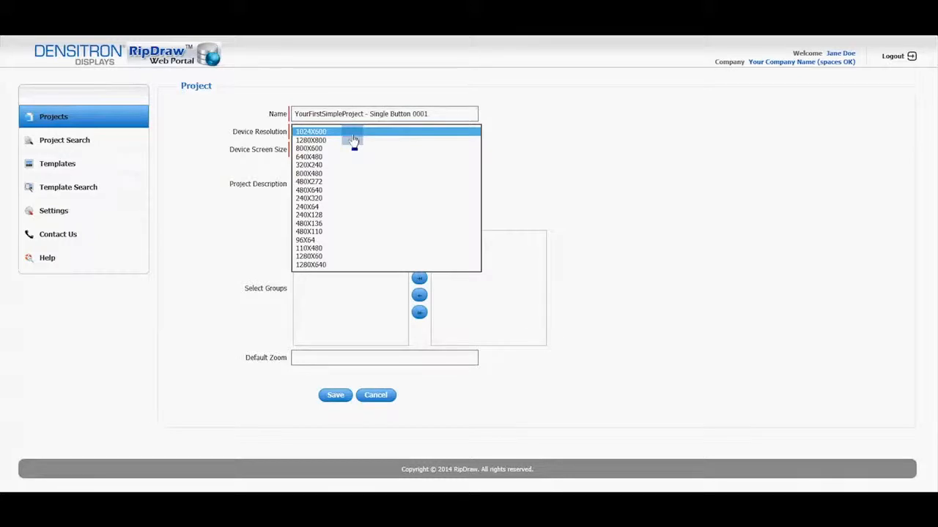
{"action": "left_click", "coordinate": [353, 133]}
{"action": "left_click", "coordinate": [353, 148]}
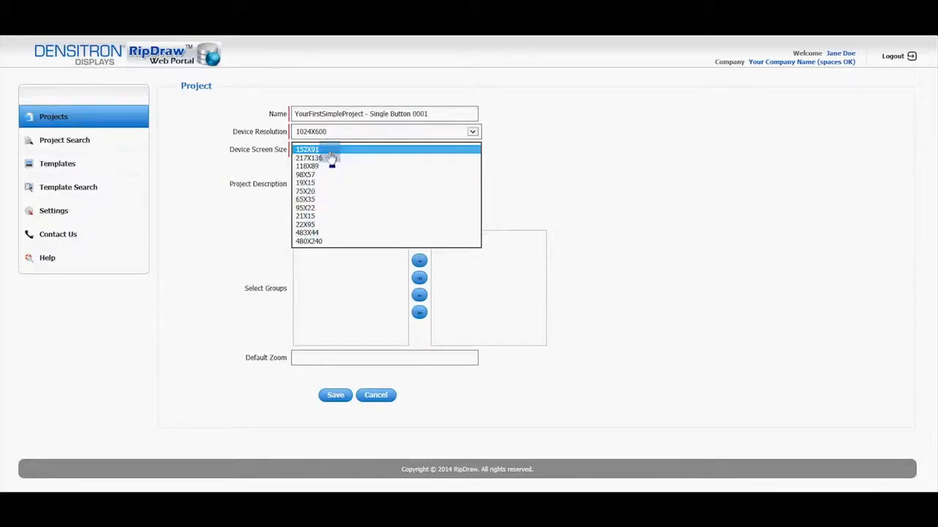
{"action": "left_click", "coordinate": [332, 150]}
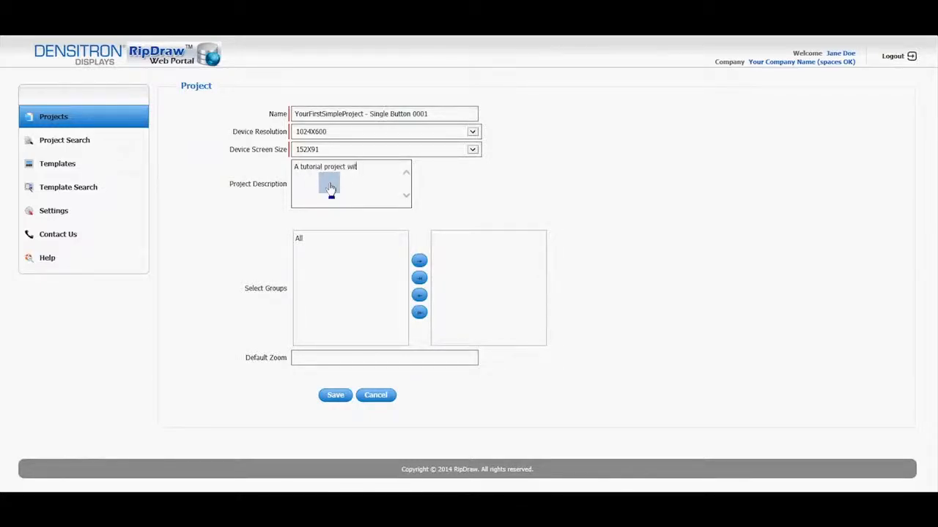
Step: Fill in the description "A tutorial project with one button and one layer (includes touch map)", assign group All, set default zoom 100, and save the project
{"action": "type", "text": "utton and one layer (includes touch map)"}
{"action": "left_click", "coordinate": [299, 237]}
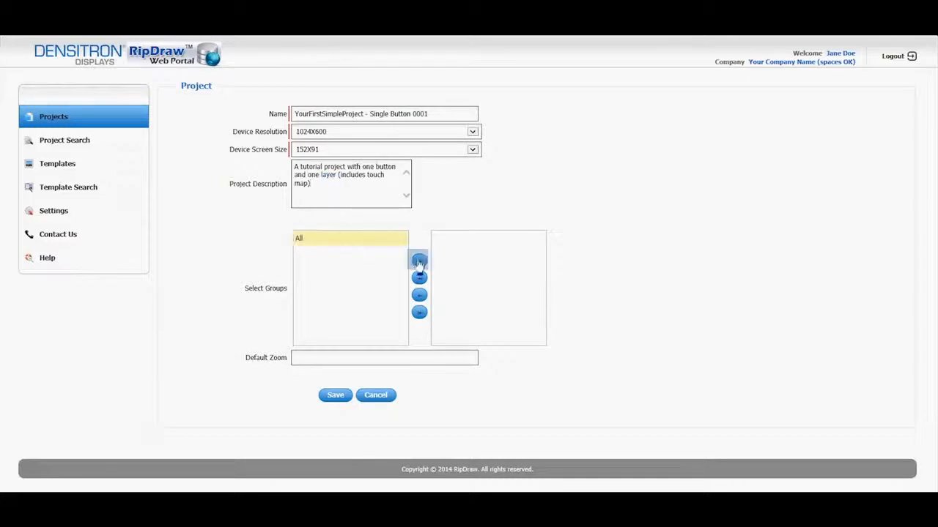
{"action": "left_click", "coordinate": [420, 262]}
{"action": "left_click", "coordinate": [378, 359]}
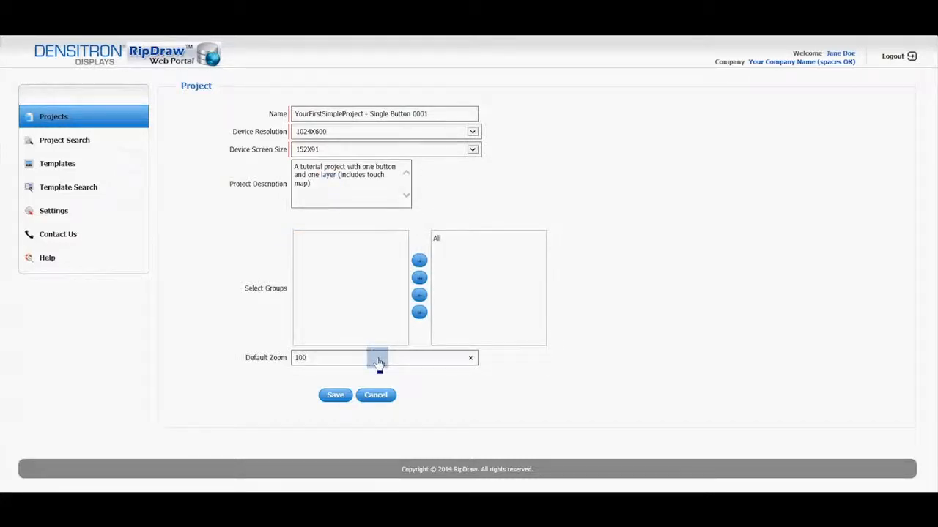
{"action": "left_click", "coordinate": [335, 395]}
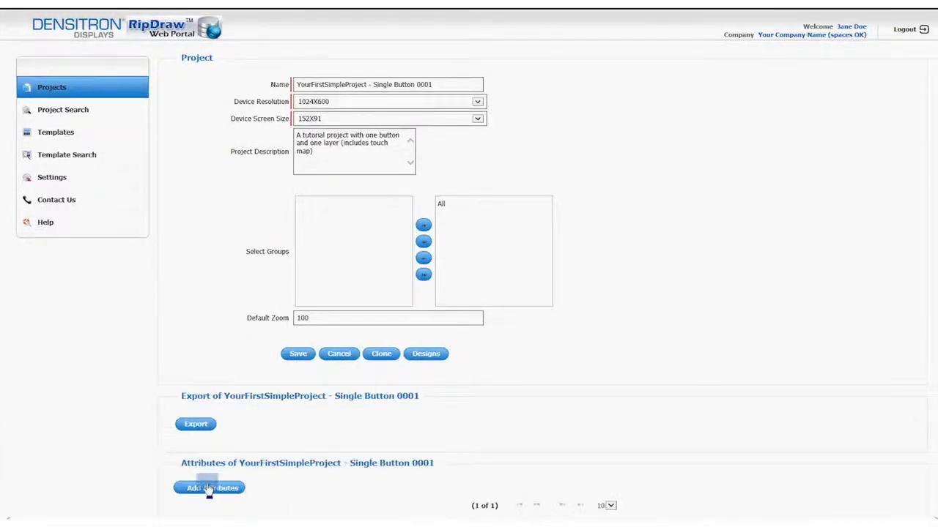
Step: Add a Diaganol Size Inches attribute to the project
{"action": "left_click", "coordinate": [209, 489]}
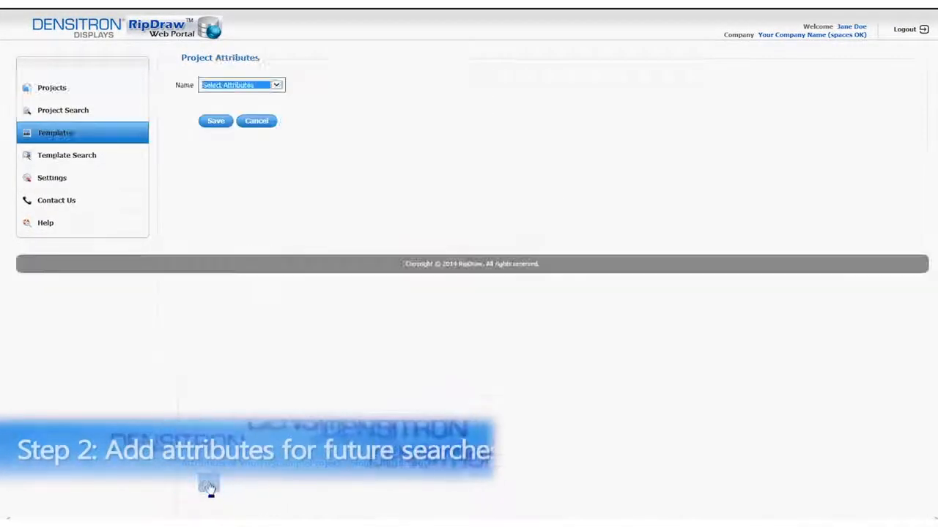
{"action": "left_click", "coordinate": [266, 87]}
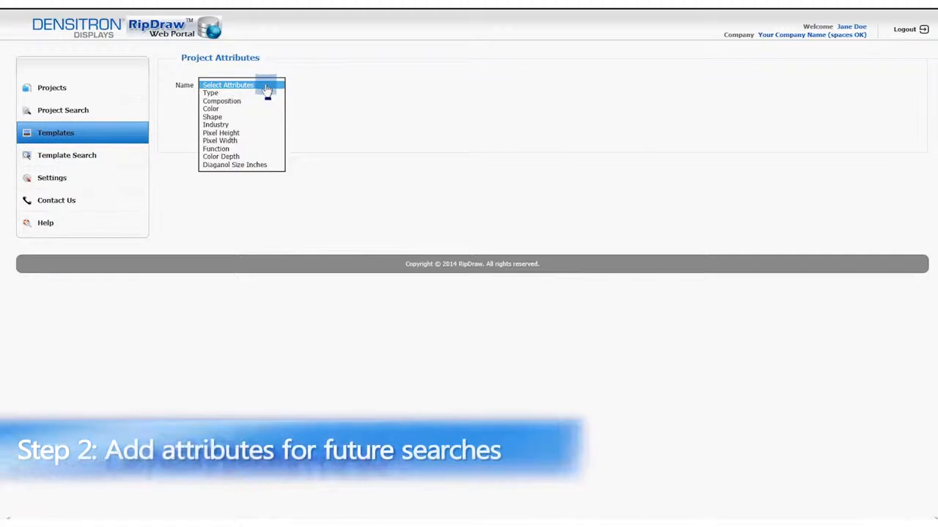
{"action": "left_click", "coordinate": [236, 164]}
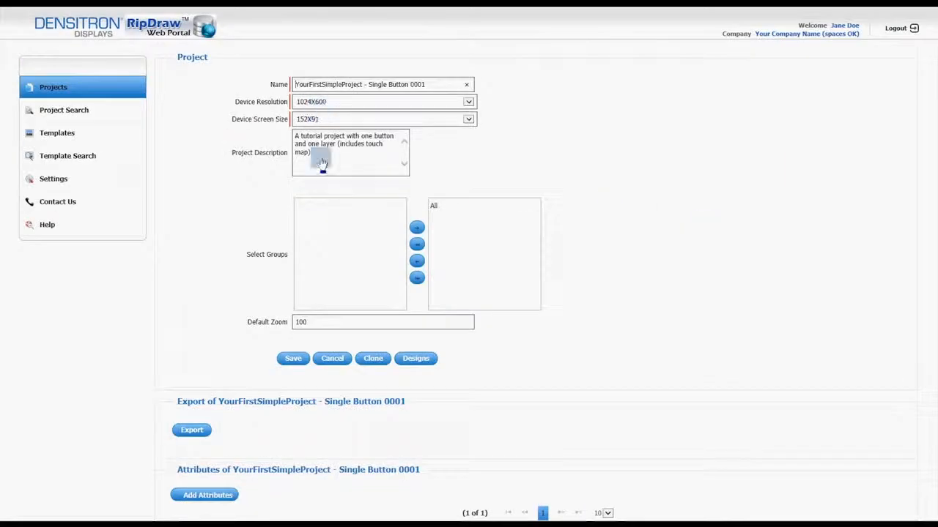
Step: Open MyFirstDesign from the project's designs in the Design Editor
{"action": "left_click", "coordinate": [417, 364]}
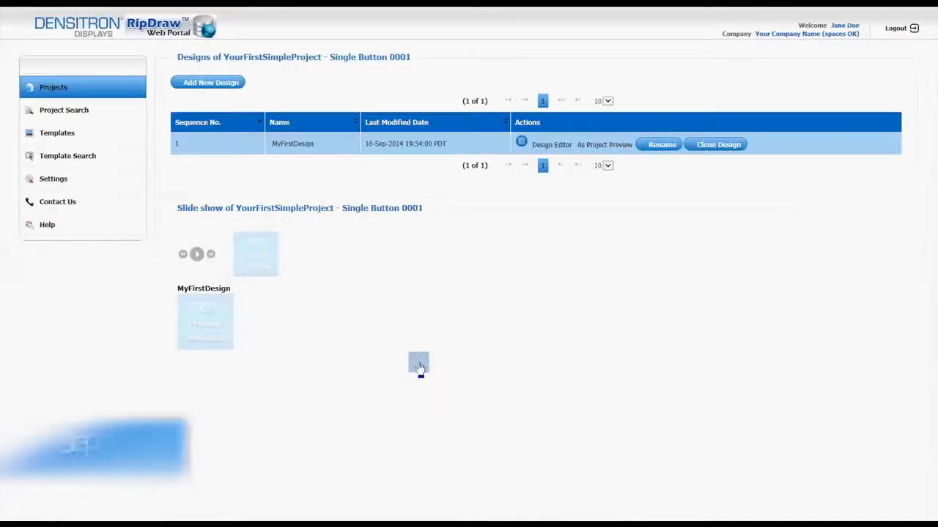
{"action": "left_click", "coordinate": [541, 145]}
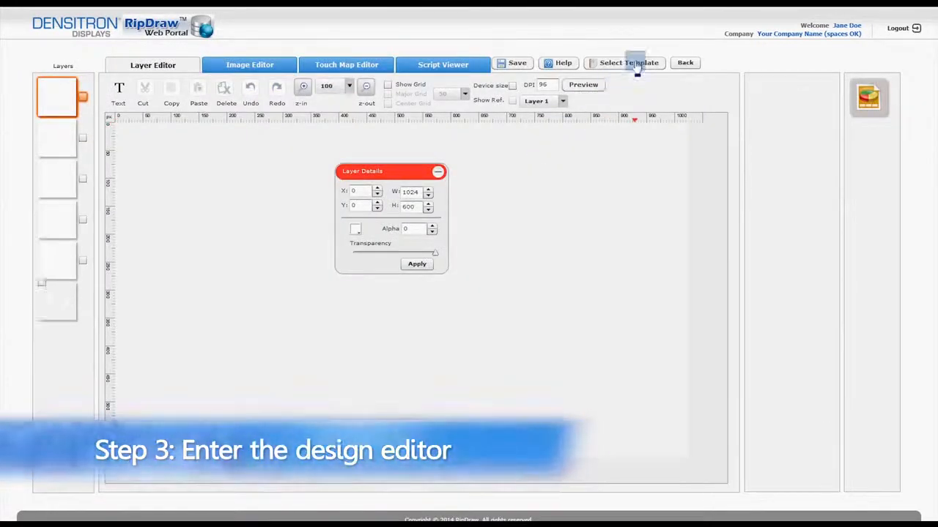
Step: Filter templates, including public ones, by Type background and add "Background - Diamond Cut Aluminum - Densitron 0001" to the design
{"action": "left_click", "coordinate": [634, 63]}
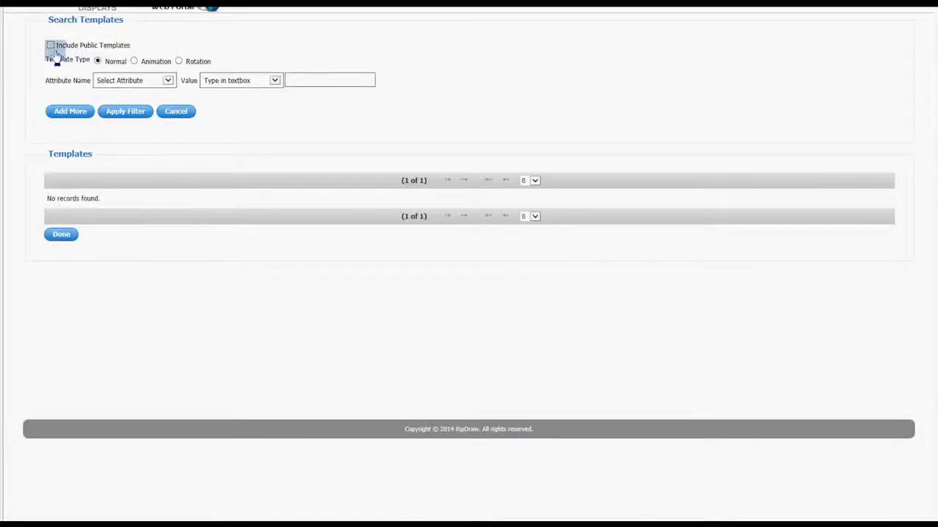
{"action": "left_click", "coordinate": [50, 46]}
{"action": "left_click", "coordinate": [107, 82]}
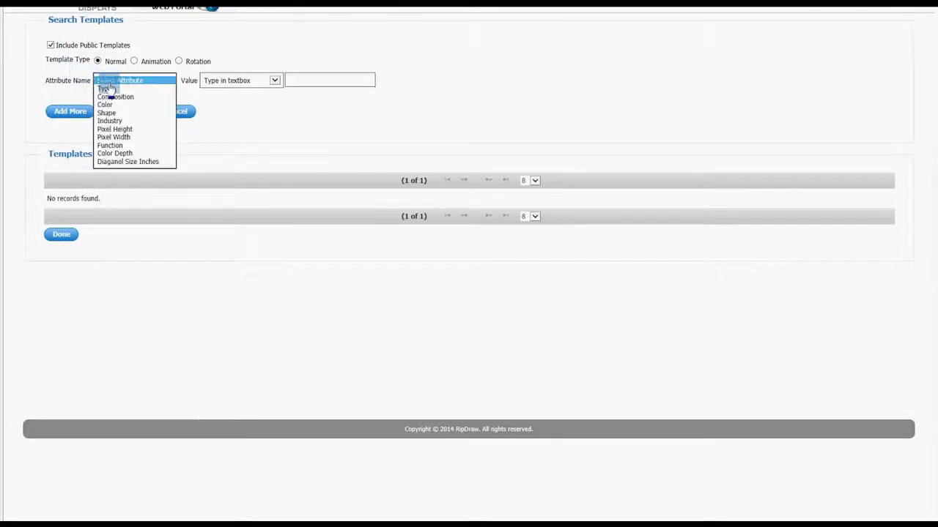
{"action": "left_click", "coordinate": [107, 89]}
{"action": "left_click", "coordinate": [249, 80]}
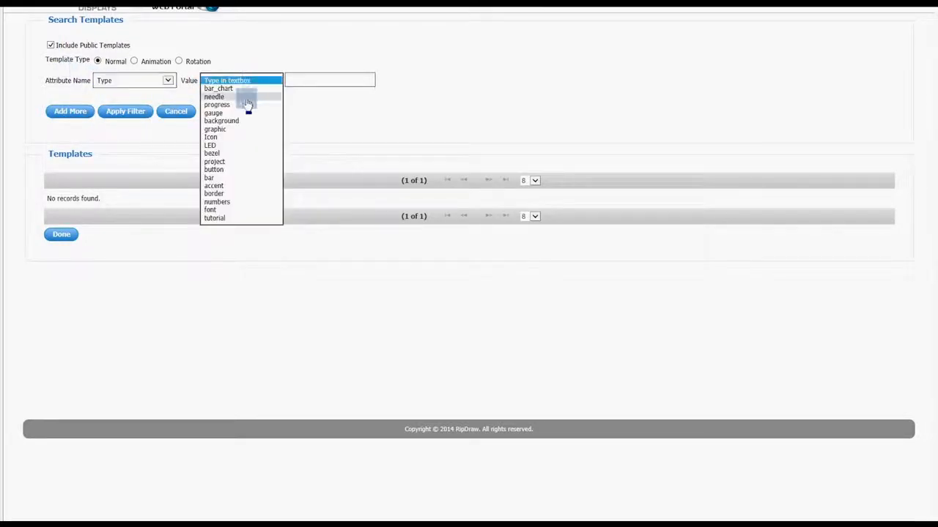
{"action": "left_click", "coordinate": [240, 121]}
{"action": "left_click", "coordinate": [111, 113]}
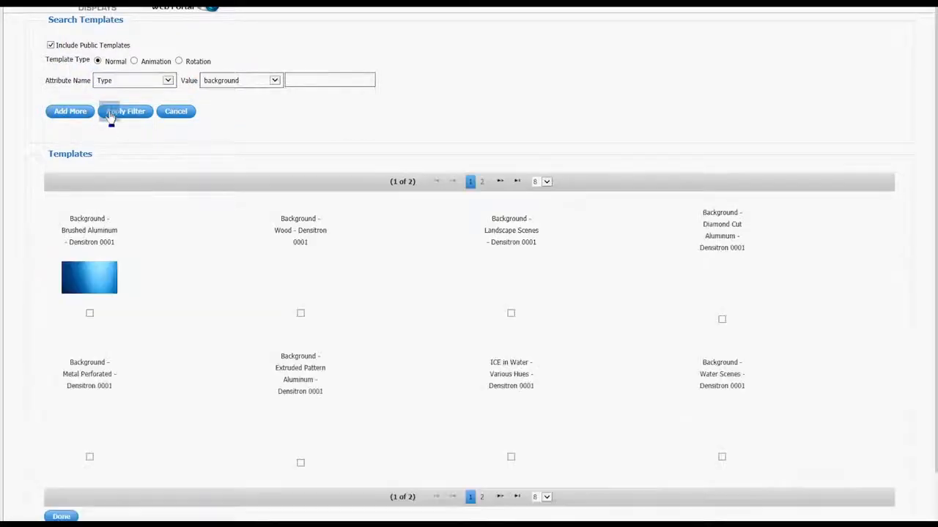
{"action": "left_click", "coordinate": [722, 322]}
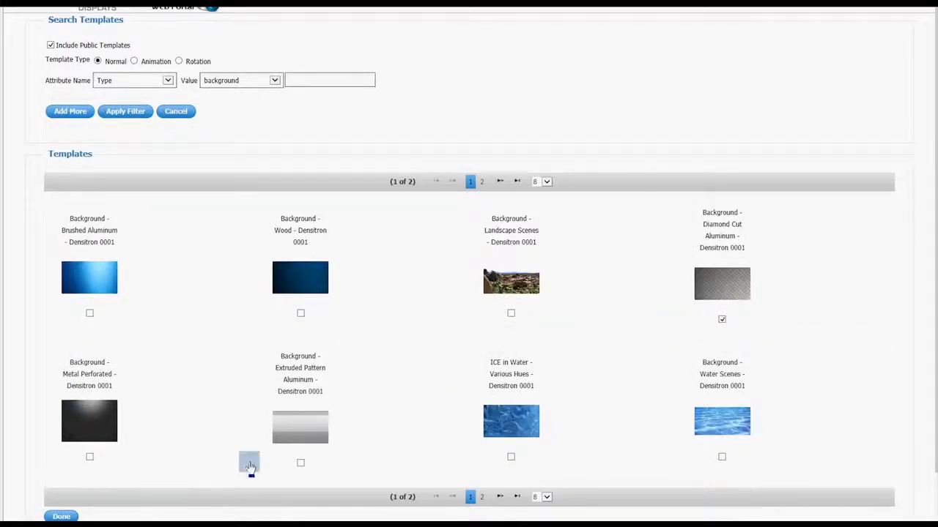
{"action": "left_click", "coordinate": [72, 517]}
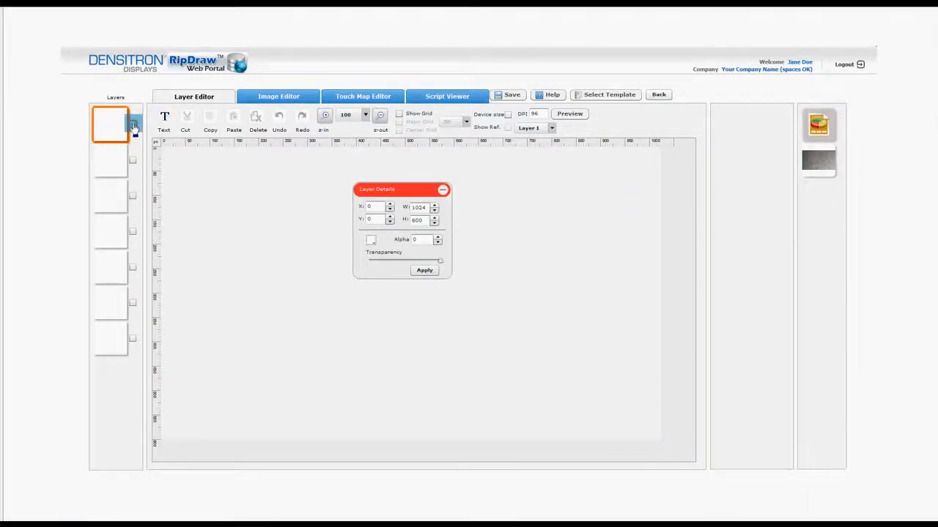
Step: Enable the first layer and place the diamond-plate background image on it at X 0, Y 0
{"action": "left_click", "coordinate": [133, 125]}
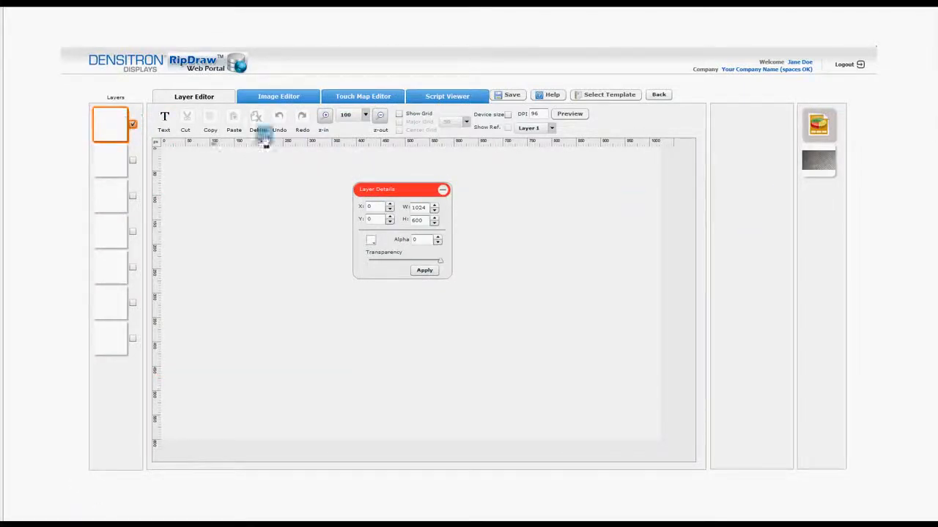
{"action": "left_click", "coordinate": [816, 165]}
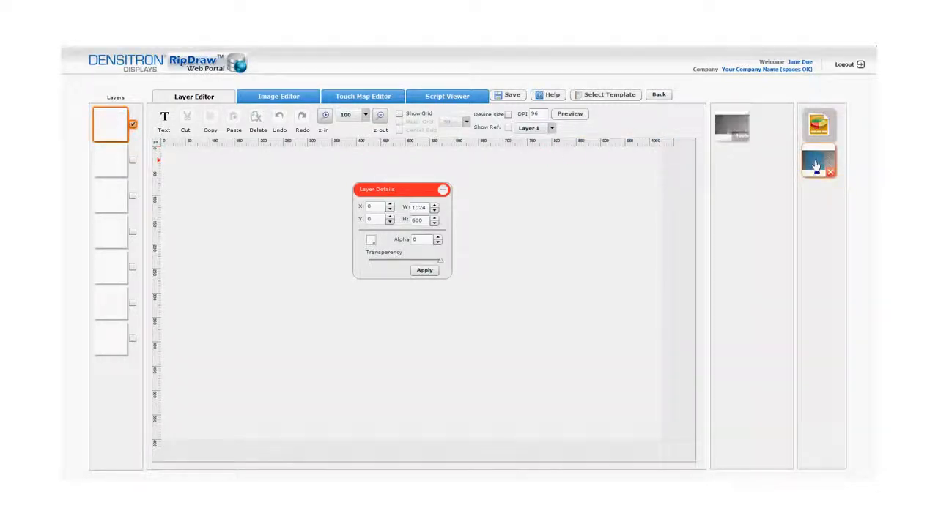
{"action": "left_click", "coordinate": [732, 129]}
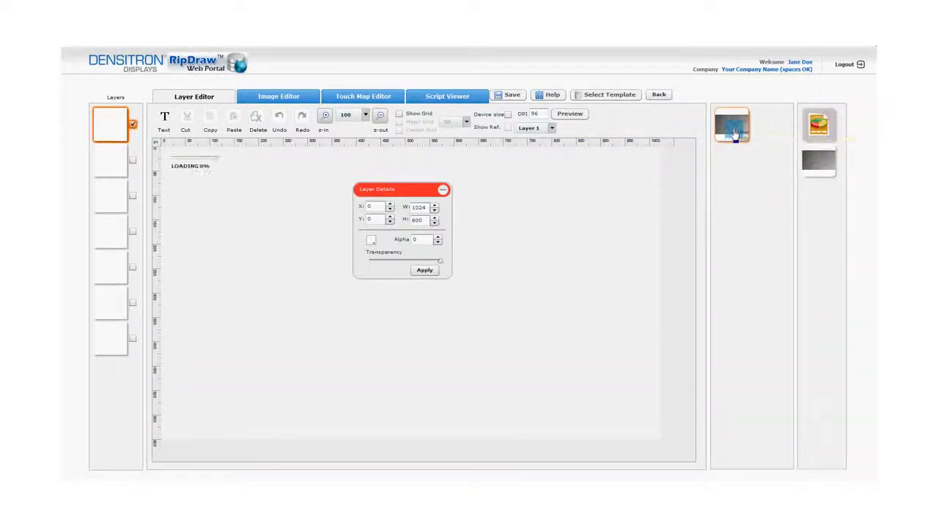
{"action": "left_click_drag", "start_coordinate": [735, 134], "coordinate": [508, 158]}
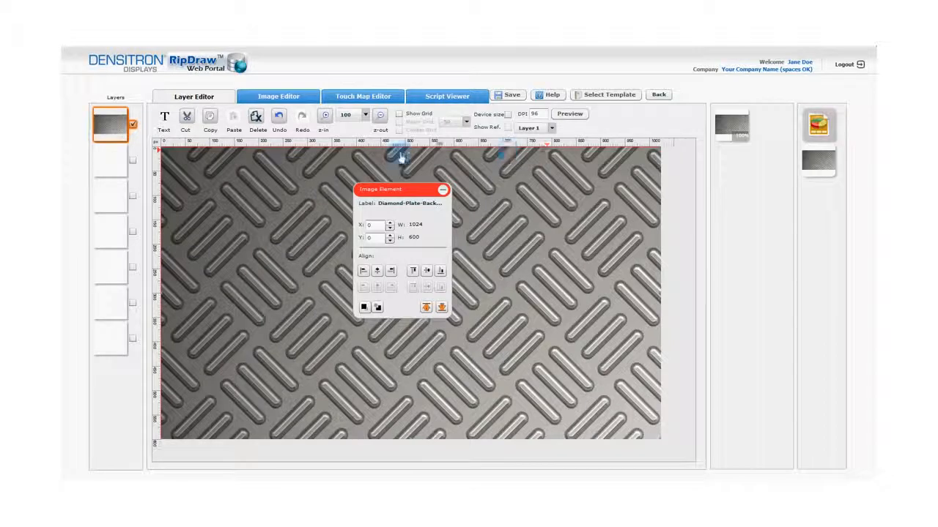
Step: Enable the second layer and set up a template search for Type button that includes public templates
{"action": "left_click", "coordinate": [134, 163]}
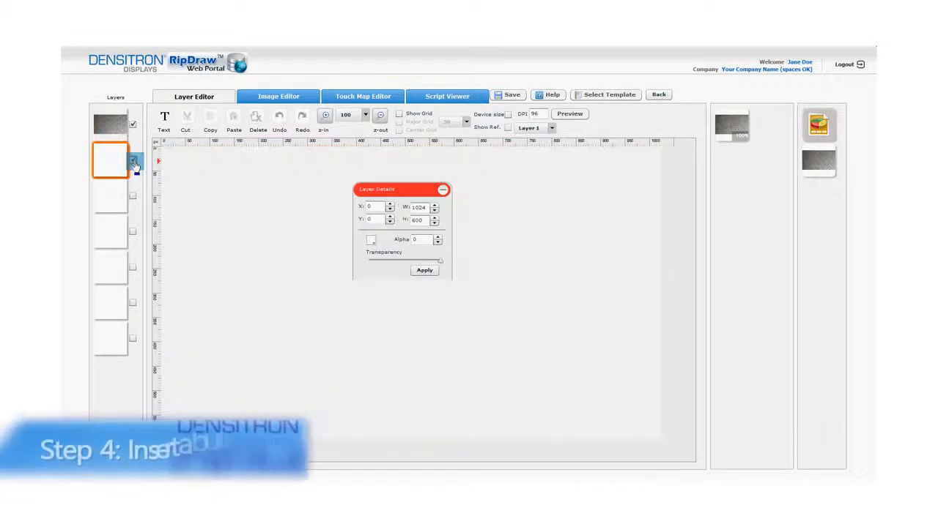
{"action": "left_click", "coordinate": [588, 95]}
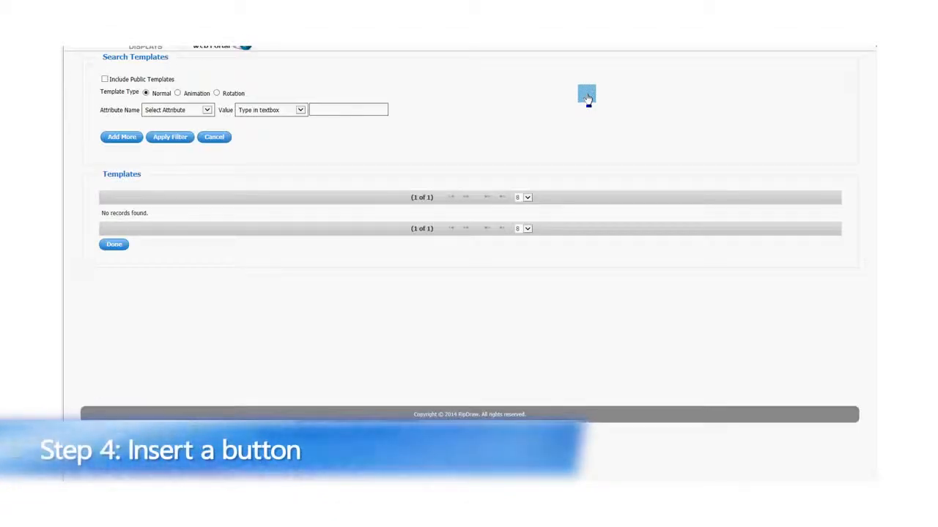
{"action": "left_click", "coordinate": [104, 79]}
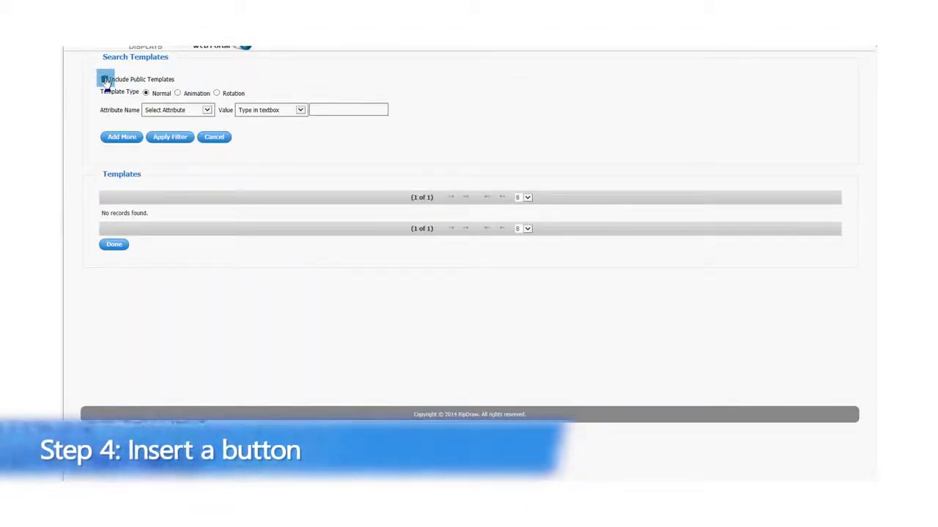
{"action": "left_click", "coordinate": [152, 110]}
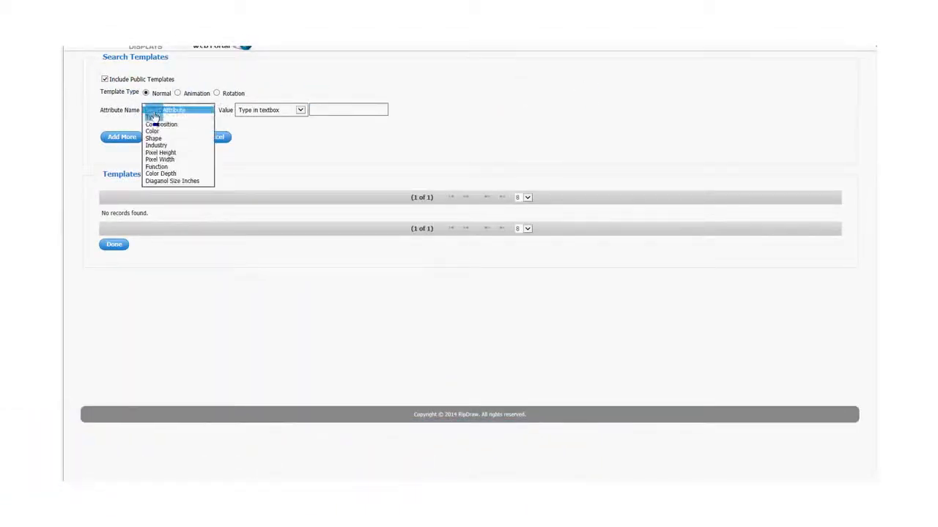
{"action": "left_click", "coordinate": [155, 117]}
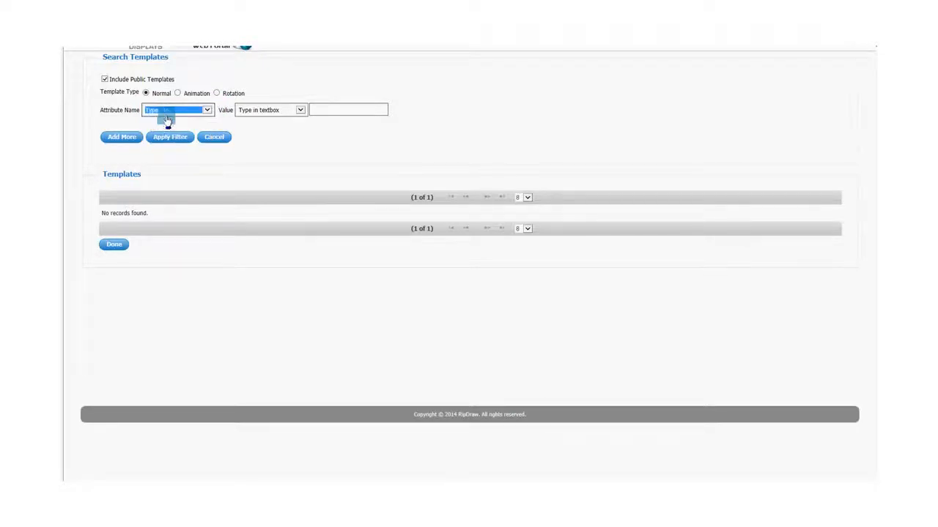
{"action": "left_click", "coordinate": [263, 113]}
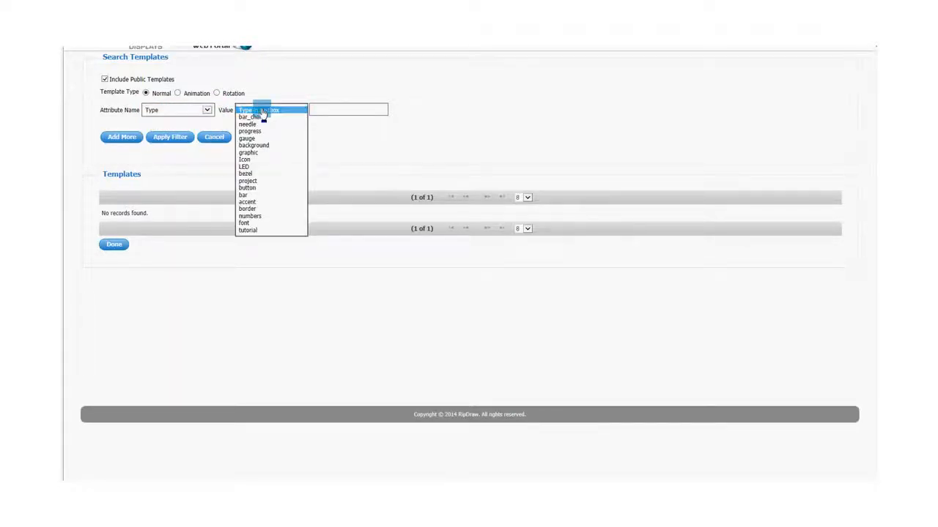
{"action": "left_click", "coordinate": [253, 188]}
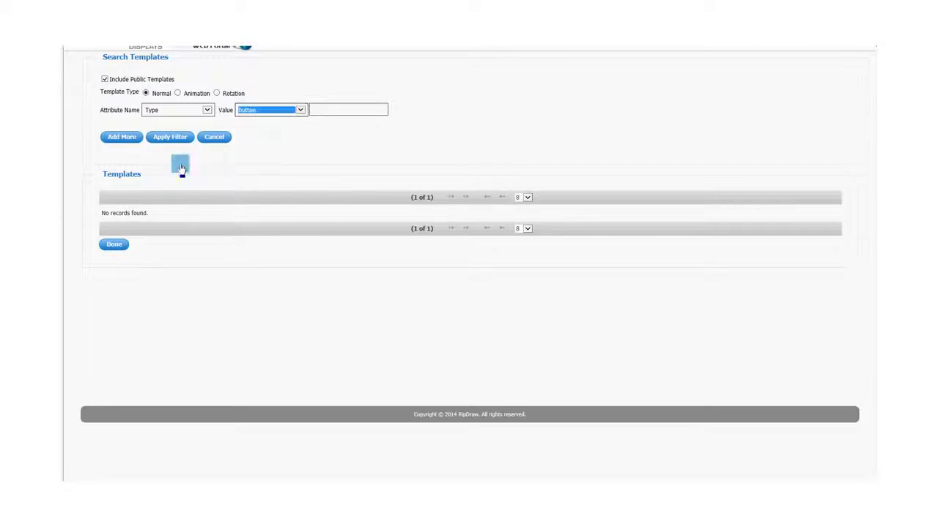
Step: Narrow the template search to Shape Round and add "Buttons - Round Bubble - Densitron 0001" to the design
{"action": "left_click", "coordinate": [122, 137]}
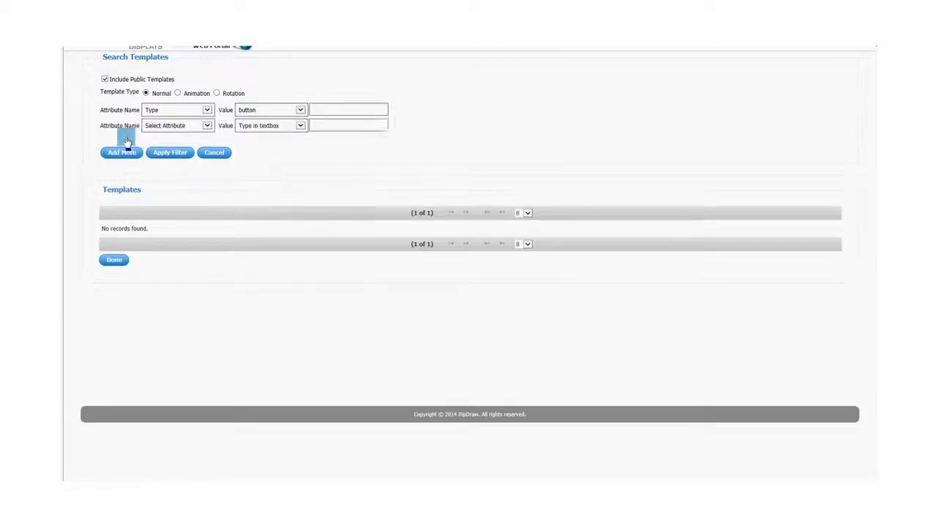
{"action": "left_click", "coordinate": [173, 128]}
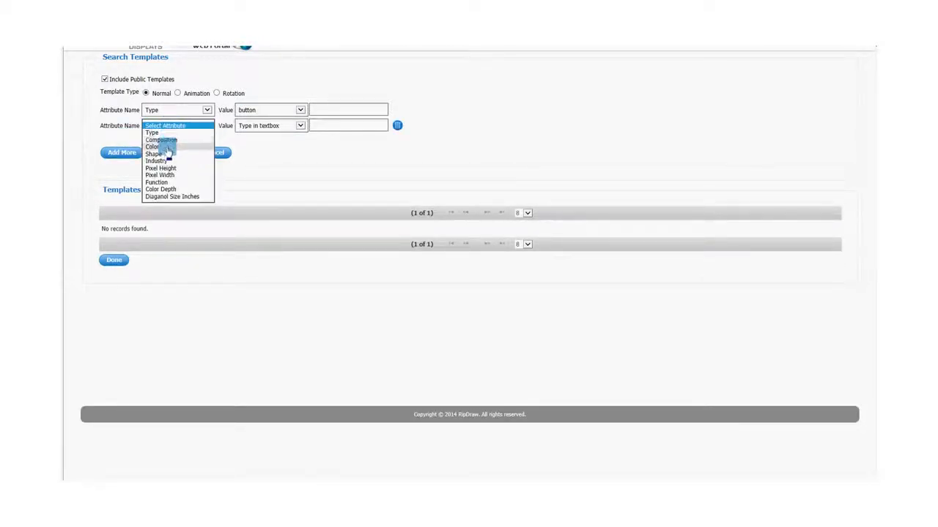
{"action": "left_click", "coordinate": [167, 155]}
{"action": "left_click", "coordinate": [266, 129]}
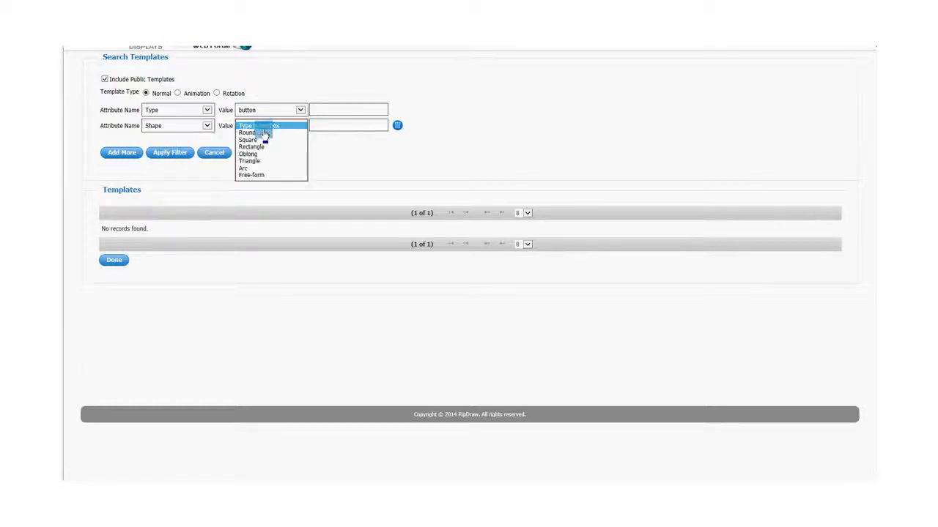
{"action": "left_click", "coordinate": [263, 135]}
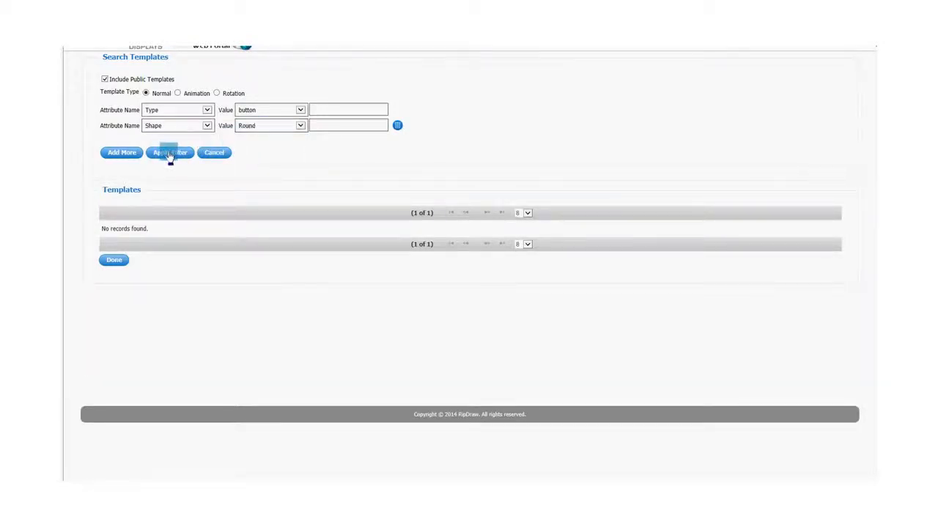
{"action": "left_click", "coordinate": [169, 154]}
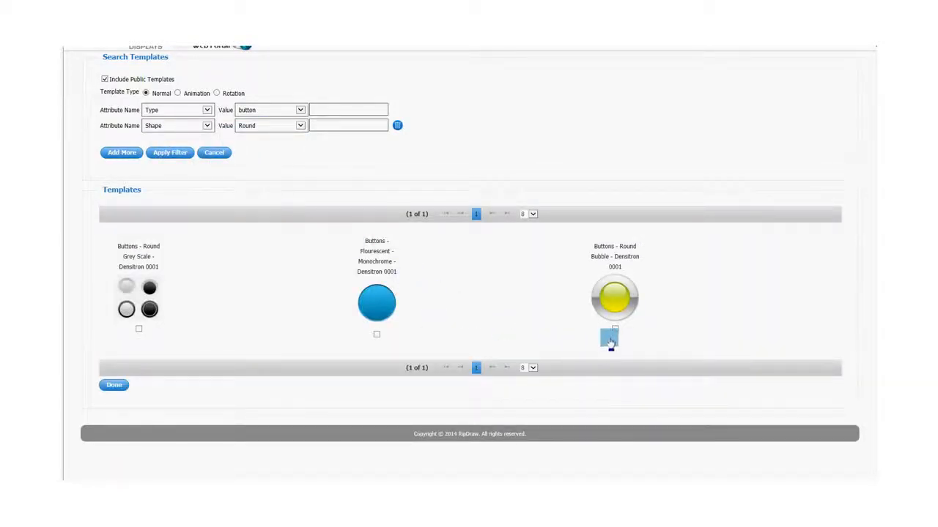
{"action": "left_click", "coordinate": [618, 332]}
{"action": "left_click", "coordinate": [114, 384]}
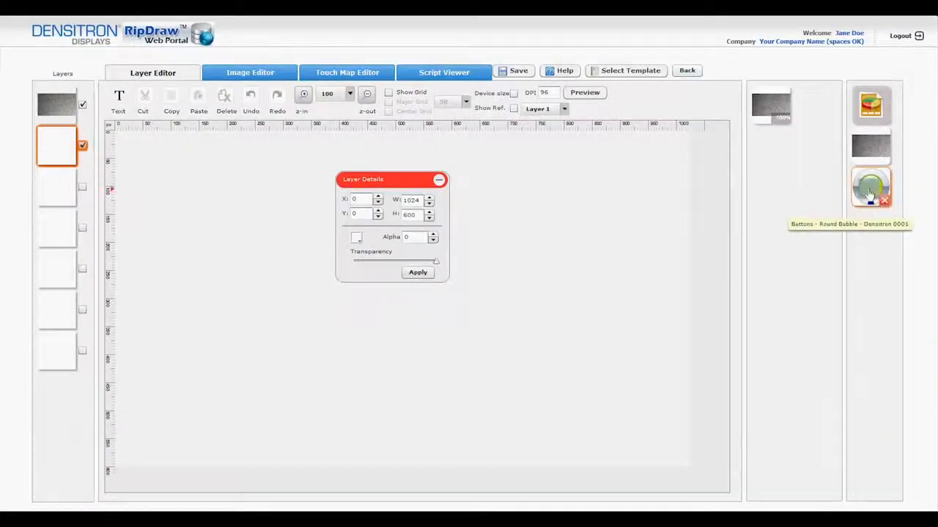
Step: Show Layer 1 as a reference and place the gray-off Round Bubble button image on the second layer
{"action": "left_click", "coordinate": [869, 193]}
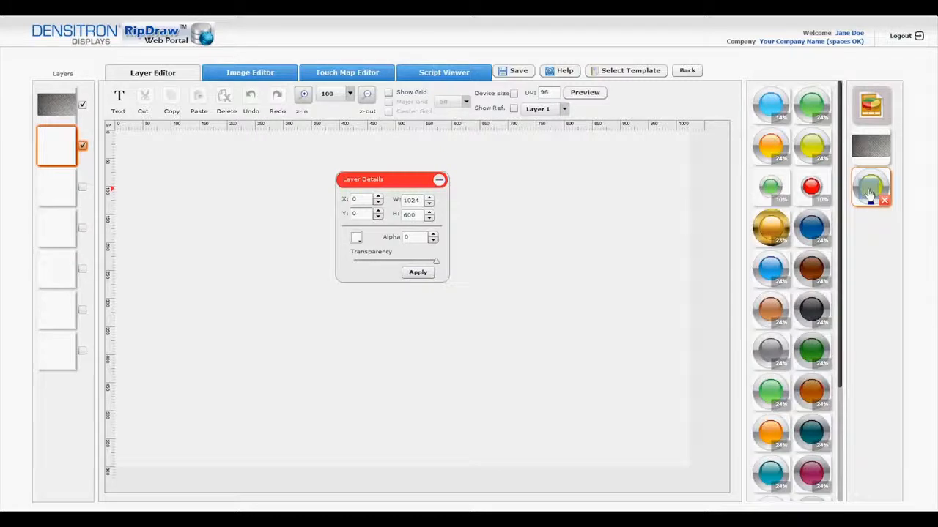
{"action": "left_click", "coordinate": [514, 109]}
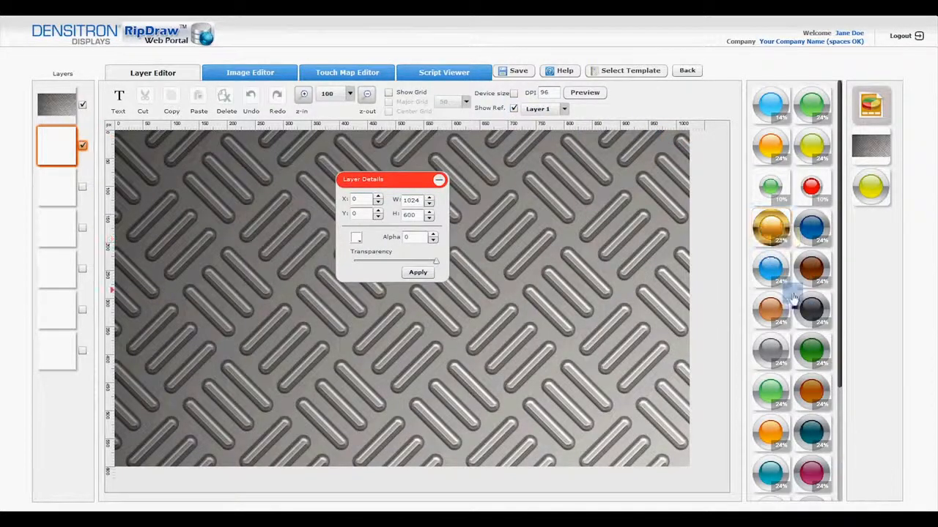
{"action": "left_click", "coordinate": [809, 315]}
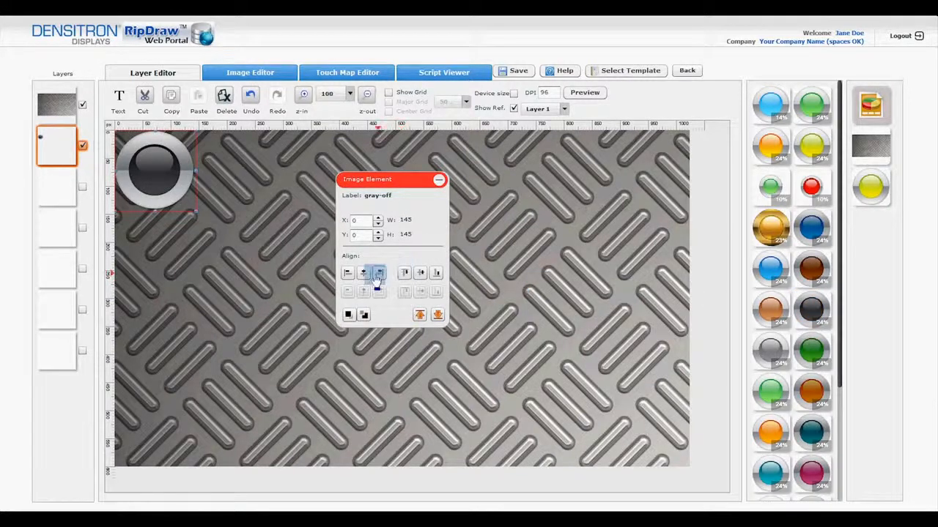
Step: Centre the gray-off button horizontally and vertically on the layer and save the design
{"action": "left_click_drag", "start_coordinate": [177, 192], "coordinate": [247, 332]}
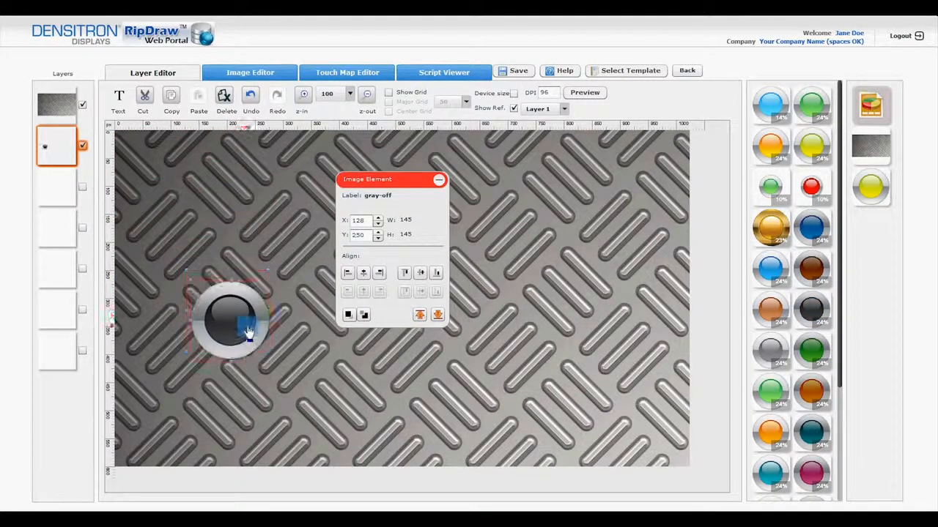
{"action": "left_click", "coordinate": [363, 273]}
{"action": "left_click", "coordinate": [420, 273]}
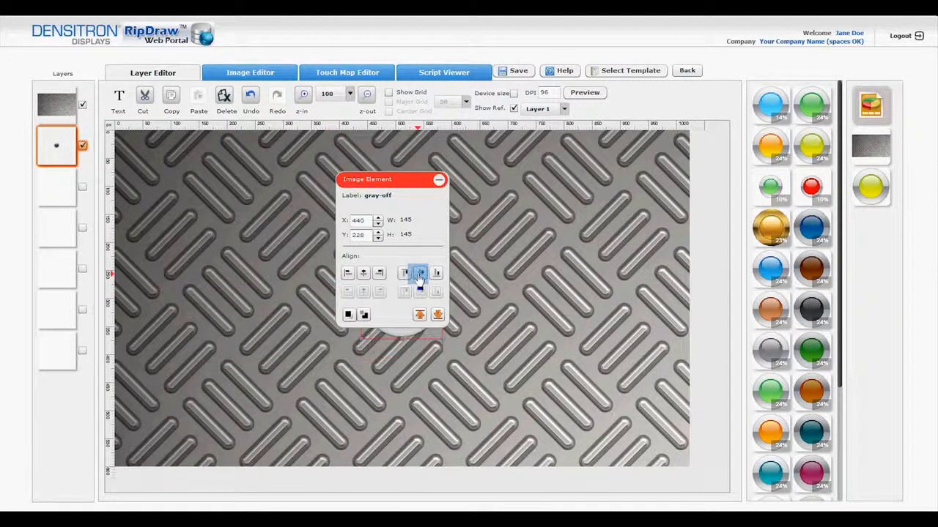
{"action": "left_click_drag", "start_coordinate": [396, 179], "coordinate": [639, 280]}
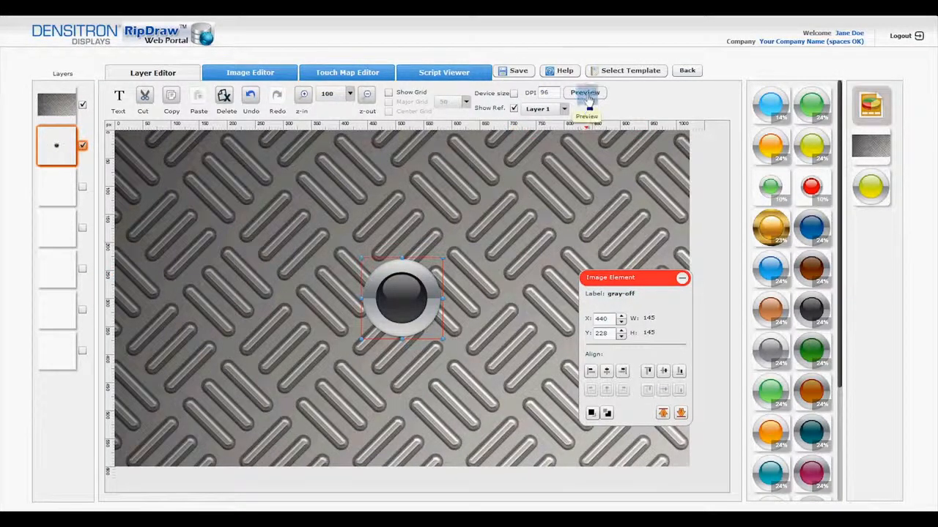
{"action": "left_click", "coordinate": [515, 70]}
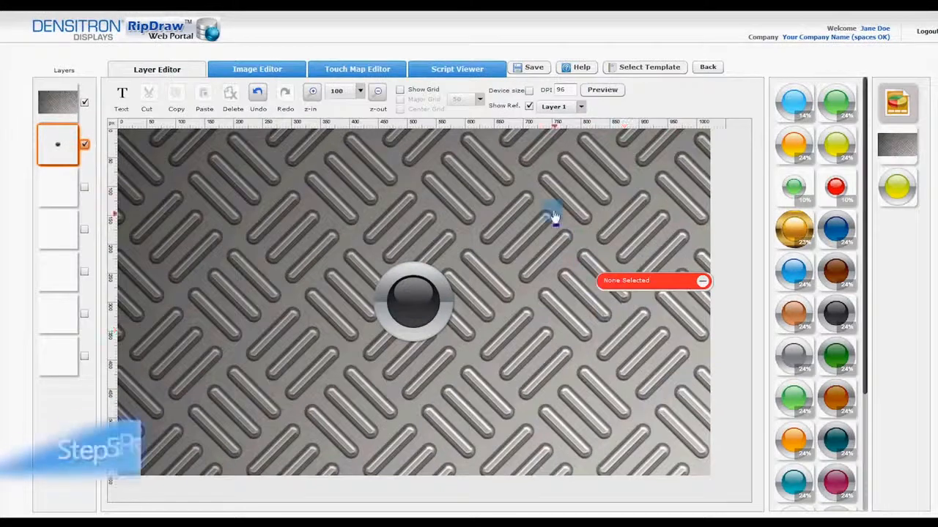
Step: Enable the device size option and preview the design at its actual size
{"action": "left_click", "coordinate": [529, 91]}
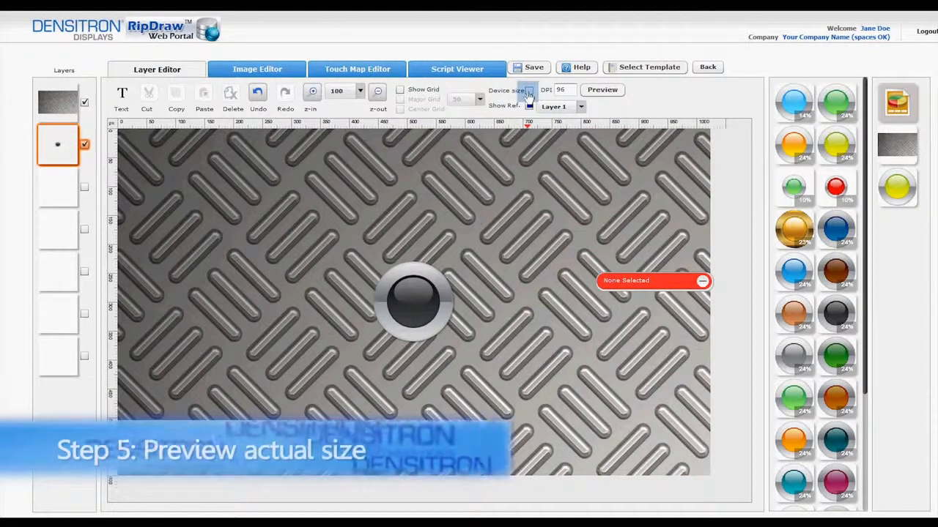
{"action": "double_click", "coordinate": [560, 89]}
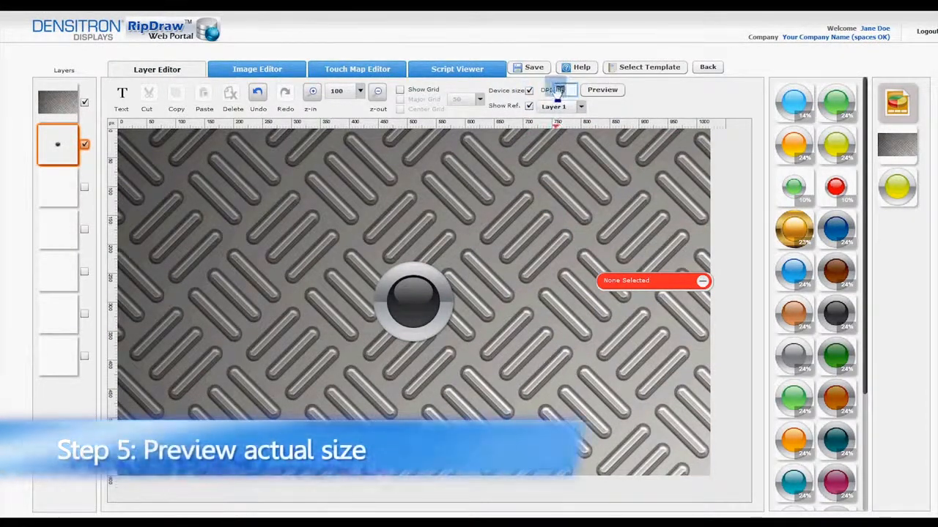
{"action": "left_click", "coordinate": [604, 93]}
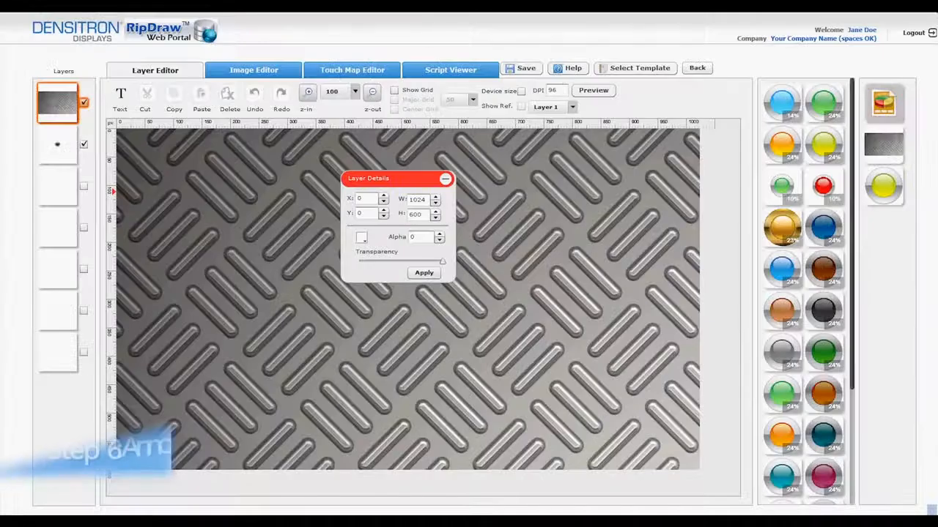
Step: Open the design's touch map for editing and show Layer 2 as the reference
{"action": "left_click", "coordinate": [333, 74]}
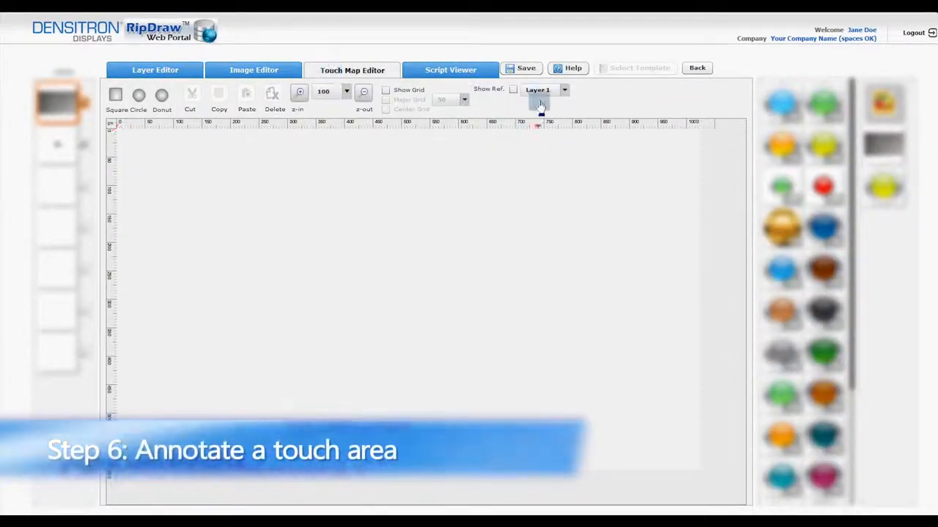
{"action": "left_click", "coordinate": [562, 90]}
{"action": "left_click", "coordinate": [553, 115]}
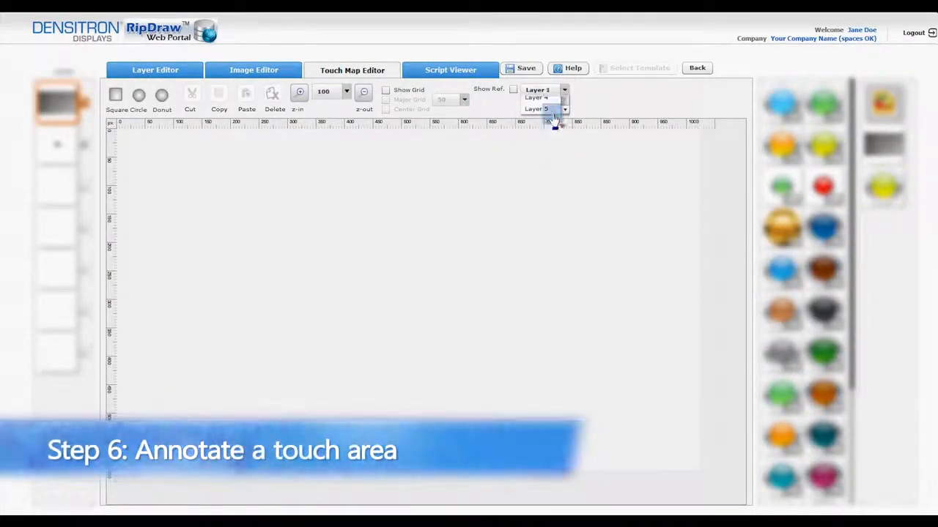
{"action": "left_click", "coordinate": [513, 90]}
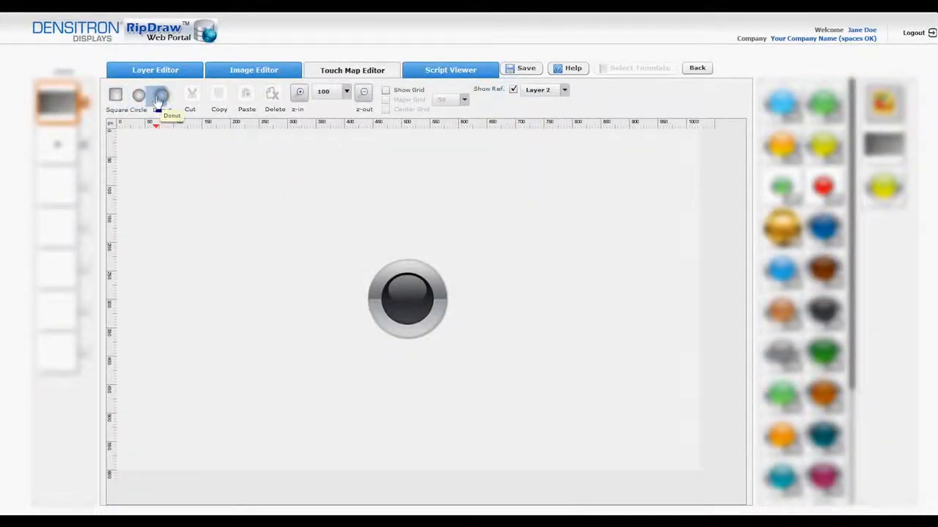
Step: Draw a circular touch area about 148 px in diameter over the button and centre it horizontally and vertically on the canvas
{"action": "left_click_drag", "start_coordinate": [140, 97], "coordinate": [359, 262]}
{"action": "left_click_drag", "start_coordinate": [388, 314], "coordinate": [446, 339]}
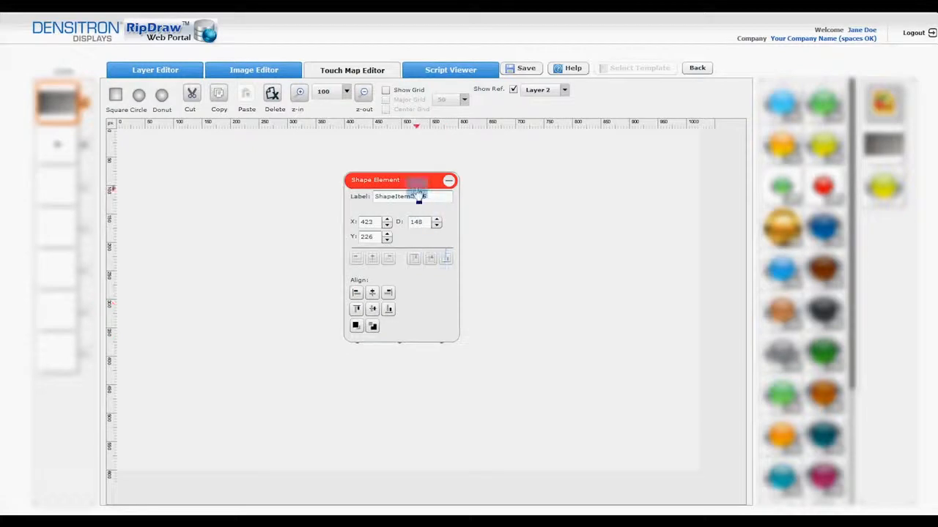
{"action": "left_click_drag", "start_coordinate": [416, 193], "coordinate": [603, 193]}
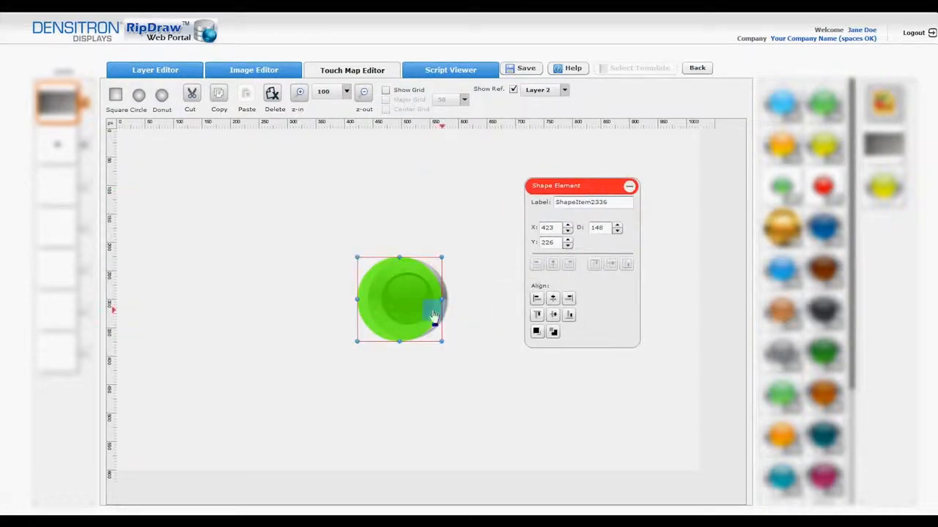
{"action": "left_click_drag", "start_coordinate": [399, 309], "coordinate": [411, 335]}
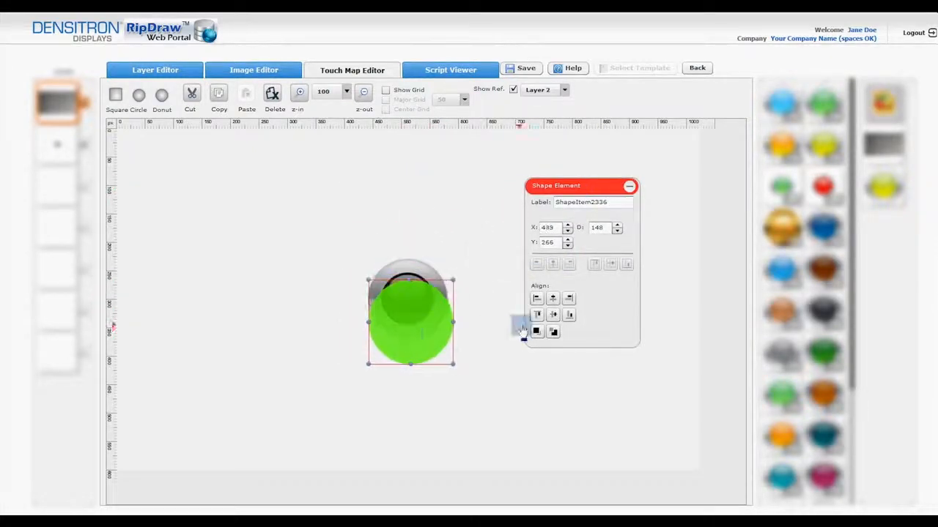
{"action": "left_click", "coordinate": [554, 315]}
{"action": "left_click", "coordinate": [554, 315]}
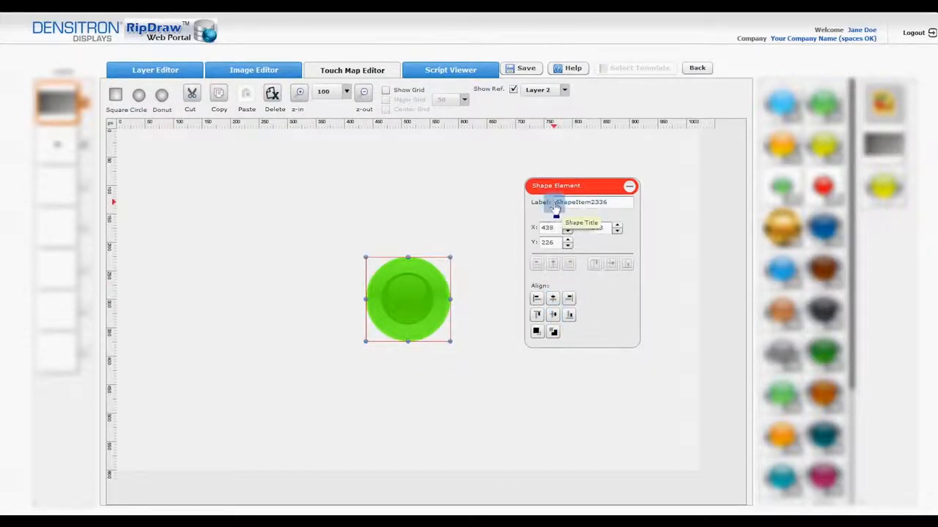
Step: Label the circular touch area MyFirstTouchButton and save the design
{"action": "left_click_drag", "start_coordinate": [554, 209], "coordinate": [624, 200]}
{"action": "type", "text": "MyFirstTouchButton"}
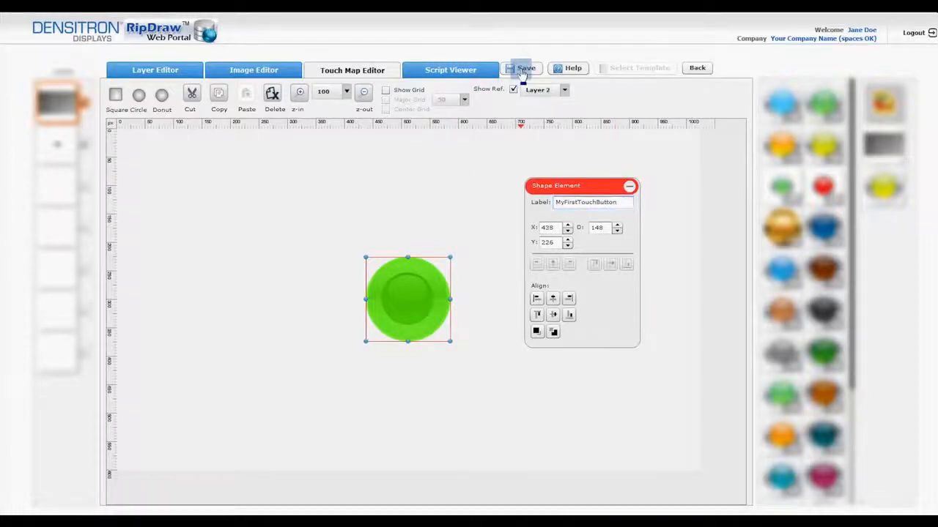
{"action": "left_click", "coordinate": [522, 69]}
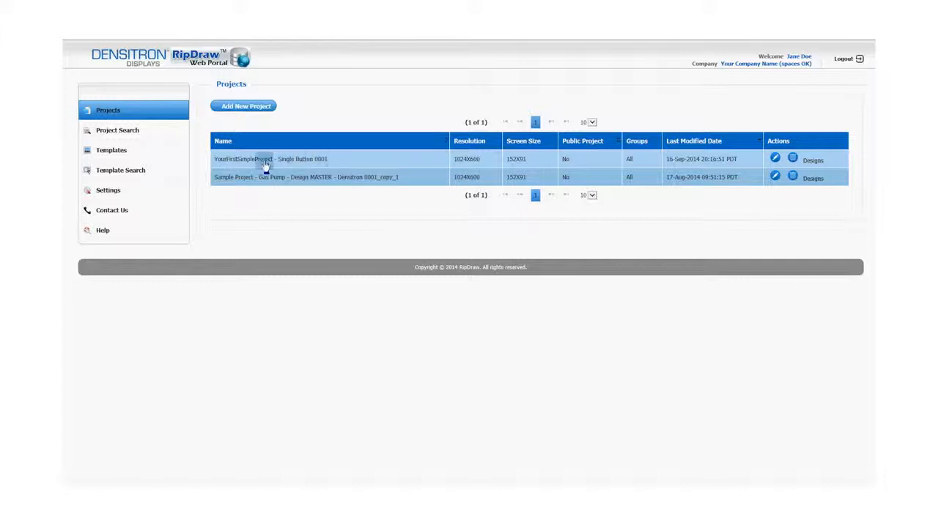
Step: Open the designs of "YourFirstSimpleProject - Single Button 0001" from the project search and set MyFirstDesign as the project preview
{"action": "left_click", "coordinate": [123, 135]}
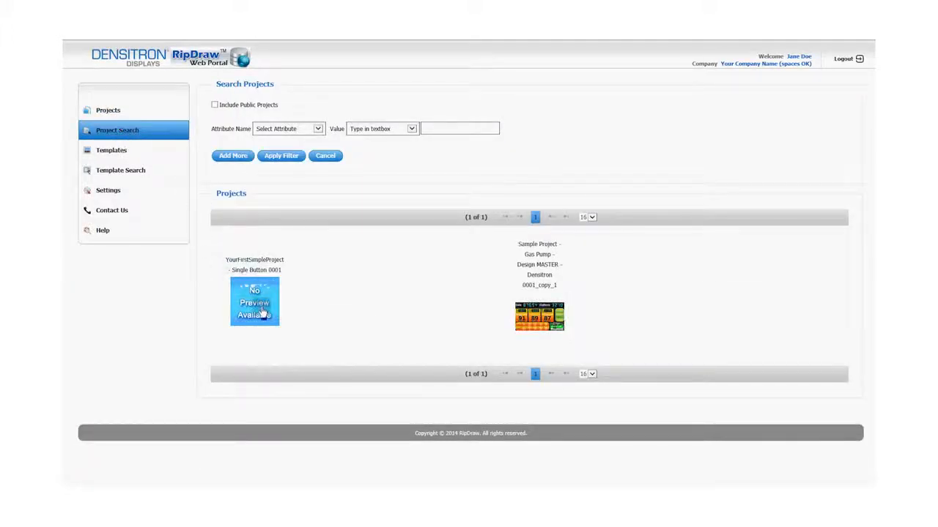
{"action": "left_click", "coordinate": [251, 266]}
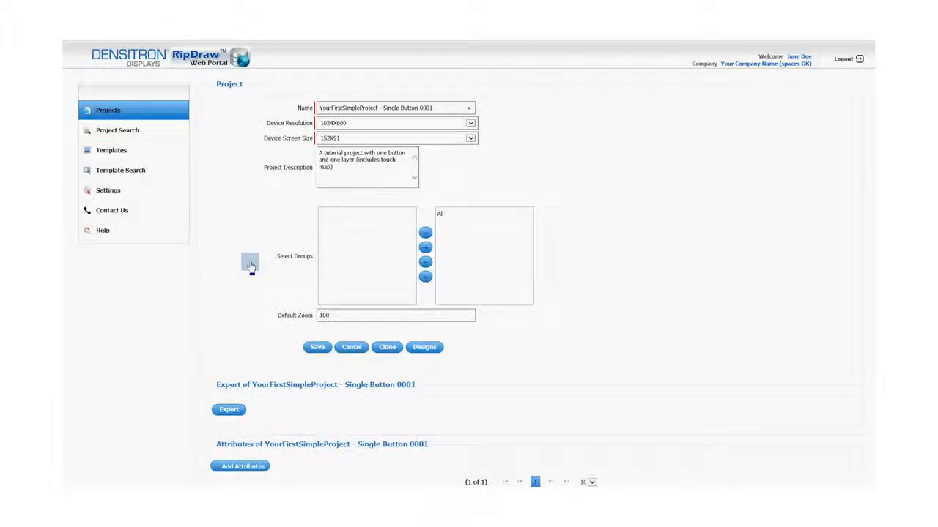
{"action": "left_click", "coordinate": [421, 349]}
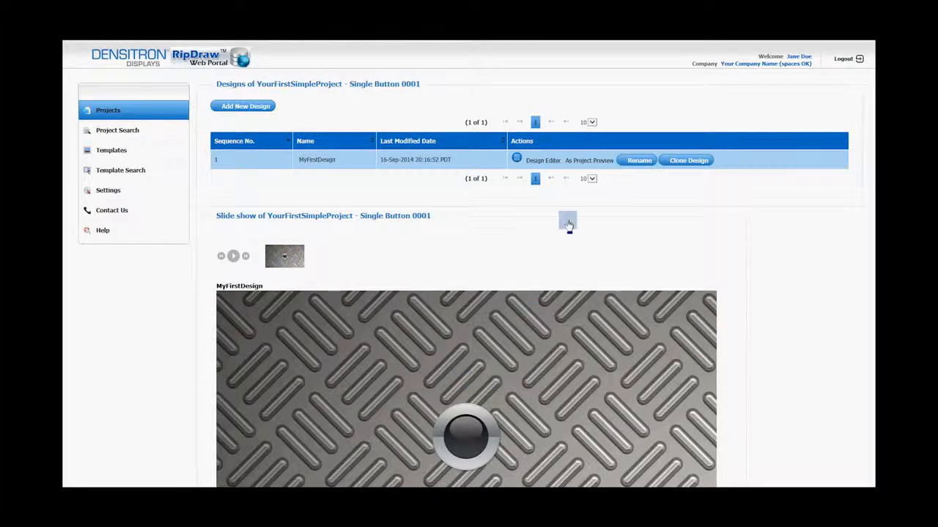
{"action": "left_click", "coordinate": [587, 162]}
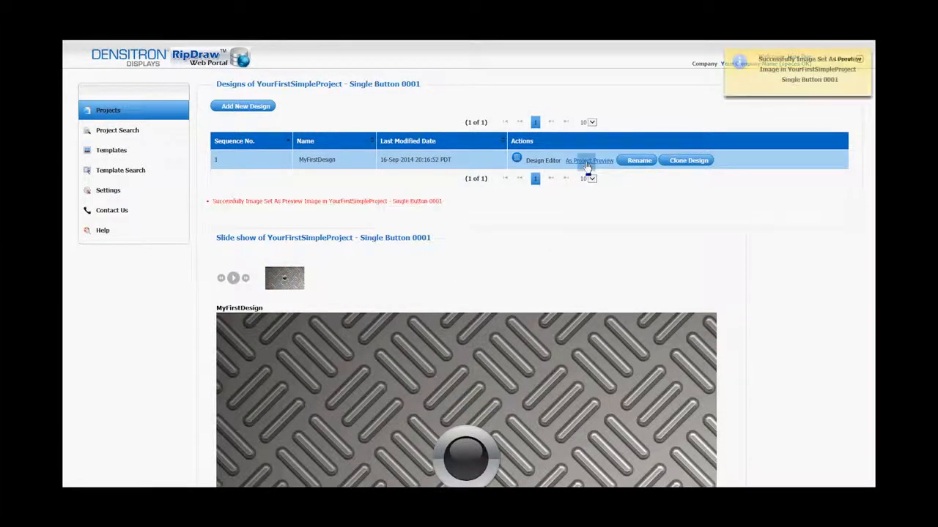
{"action": "left_click", "coordinate": [132, 130]}
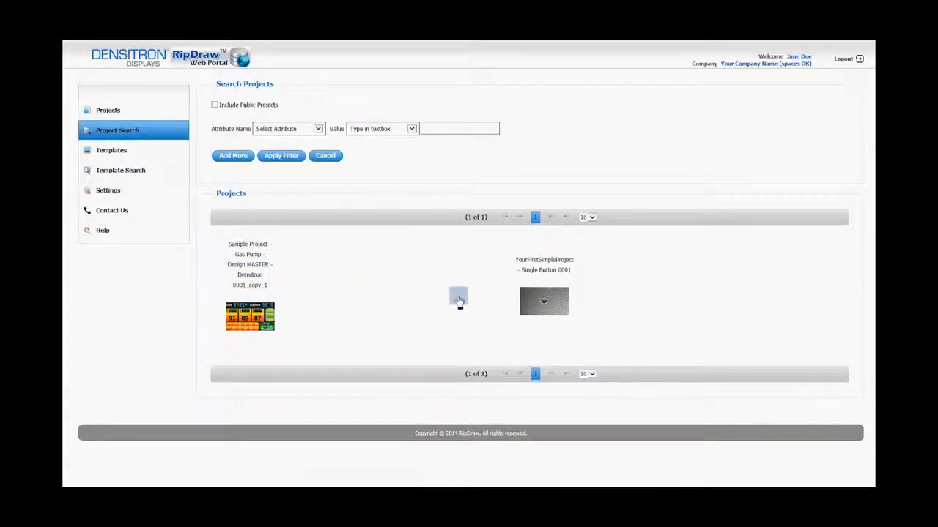